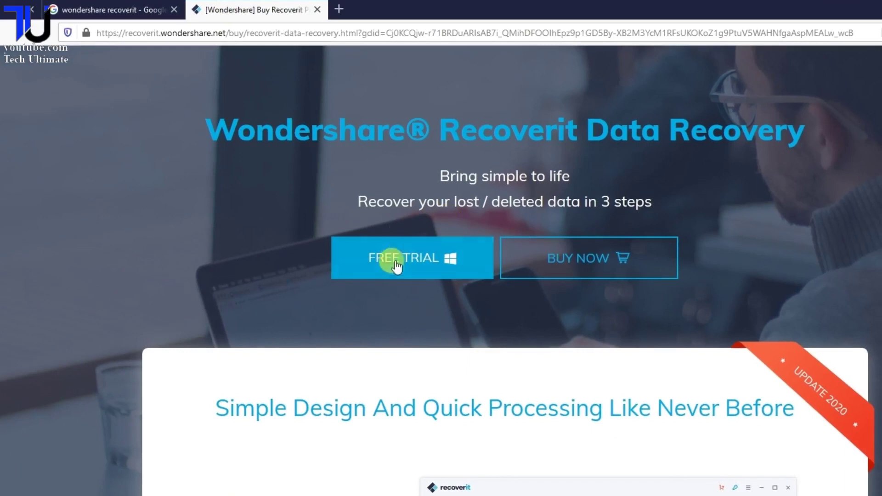
- Download the Windows free trial installer of Recoverit Data Recovery from the Wondershare page
scroll(188, 167, "down", 1)
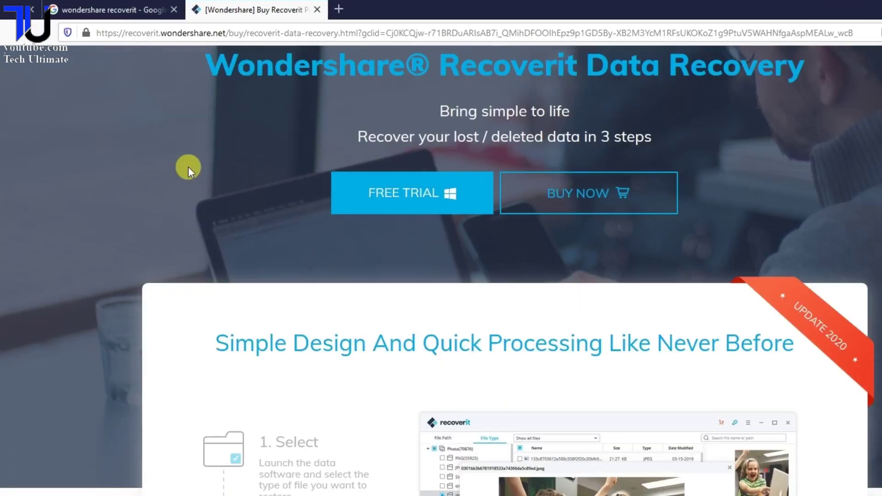
left_click(423, 201)
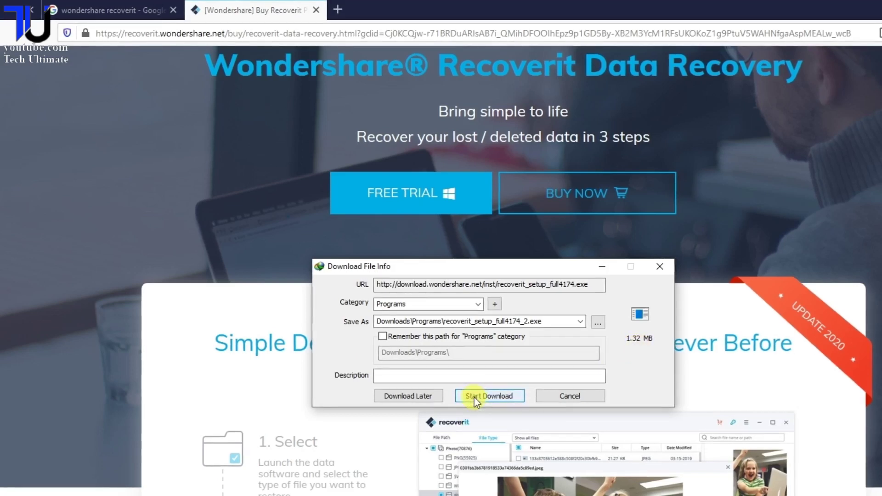
left_click(503, 396)
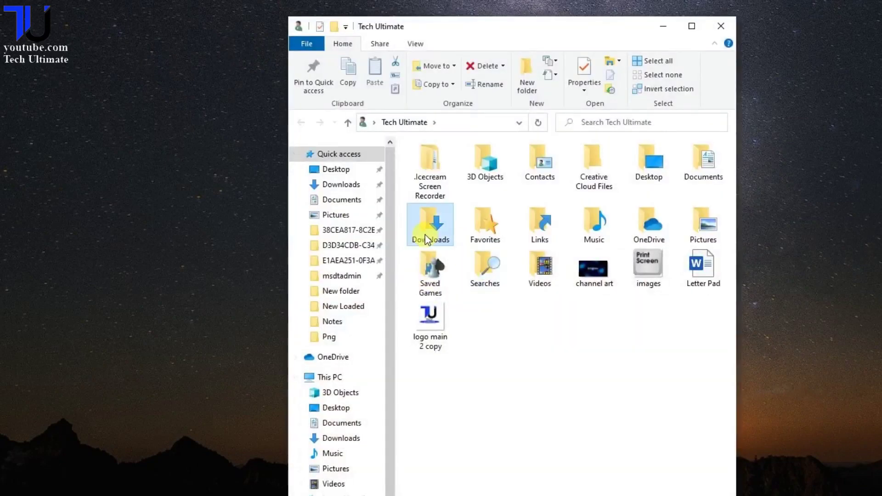
- Launch the recoverit_setup_full4174 installer from the Programs folder in Downloads and exit its setup window without installing
double_click(430, 226)
double_click(431, 177)
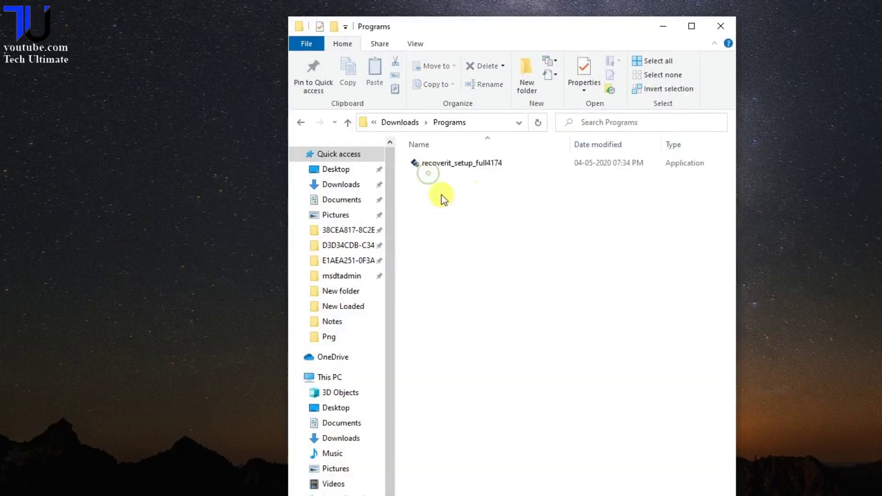
double_click(467, 165)
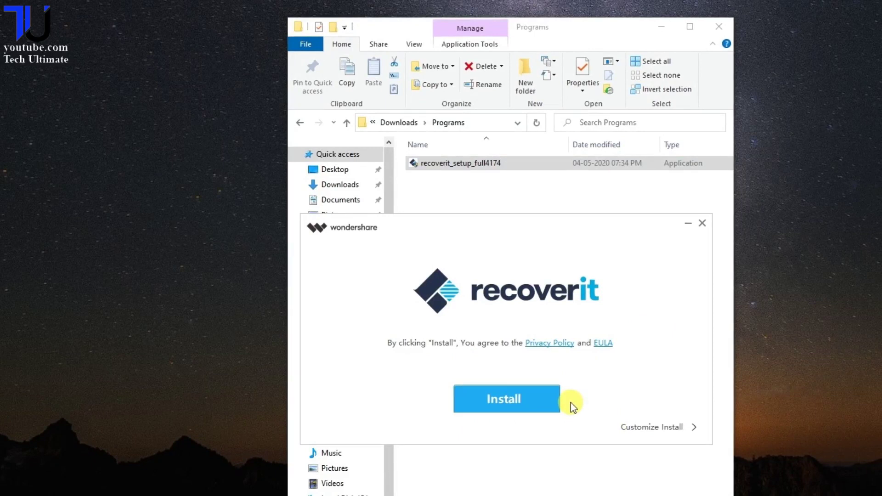
left_click(702, 223)
left_click(552, 378)
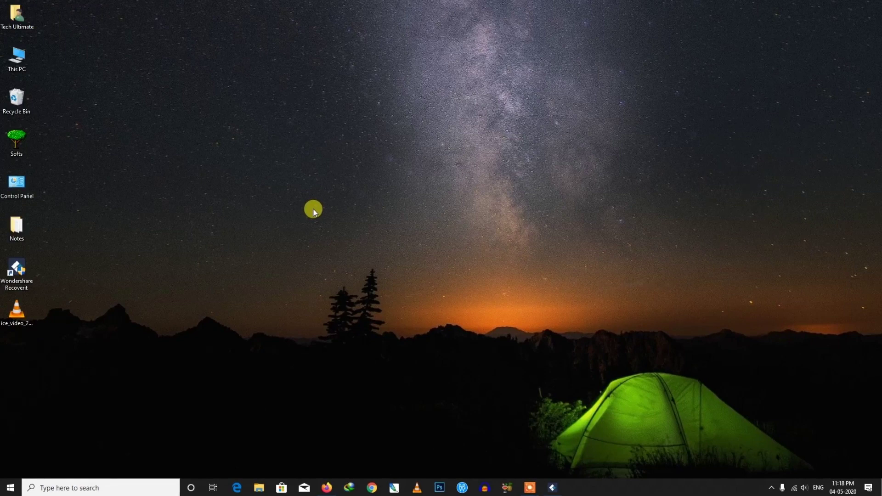
- Open USB Drive (I:) from This PC and move its window on the desktop
double_click(16, 57)
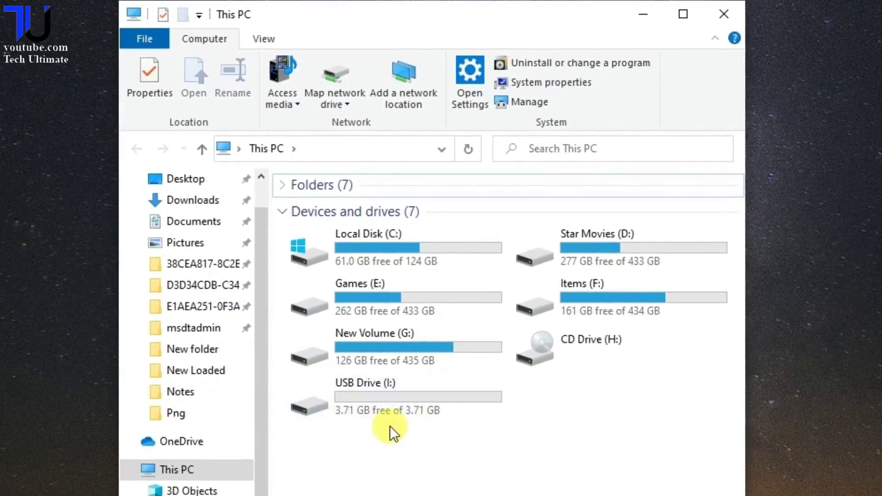
double_click(357, 398)
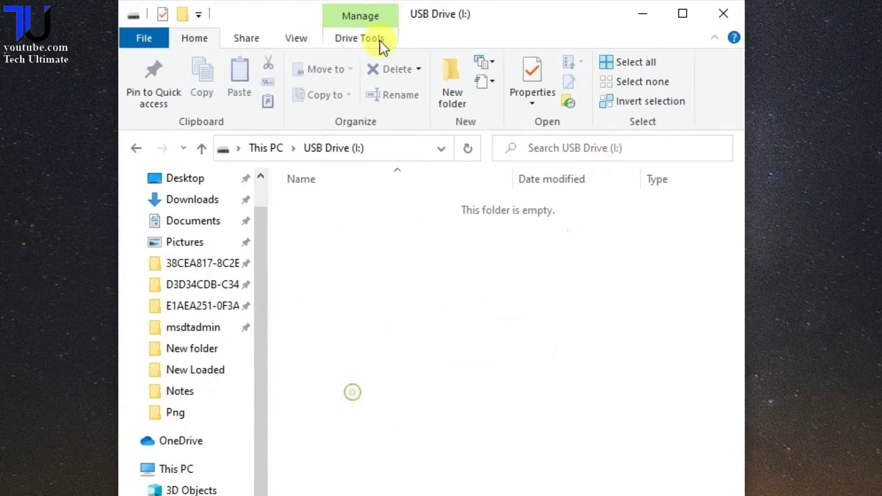
left_click_drag(282, 16, 403, 90)
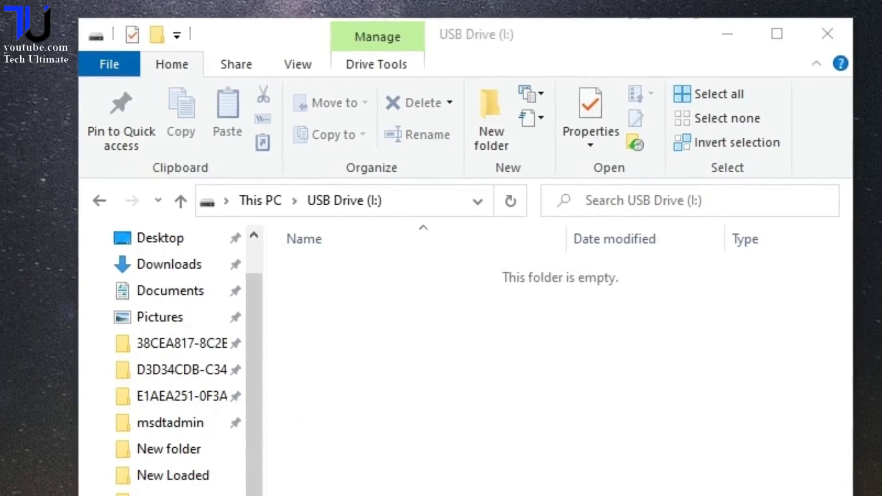
- Preview the pictures stored on USB Drive (I:) and check the Letter Pad document in the file list
double_click(350, 321)
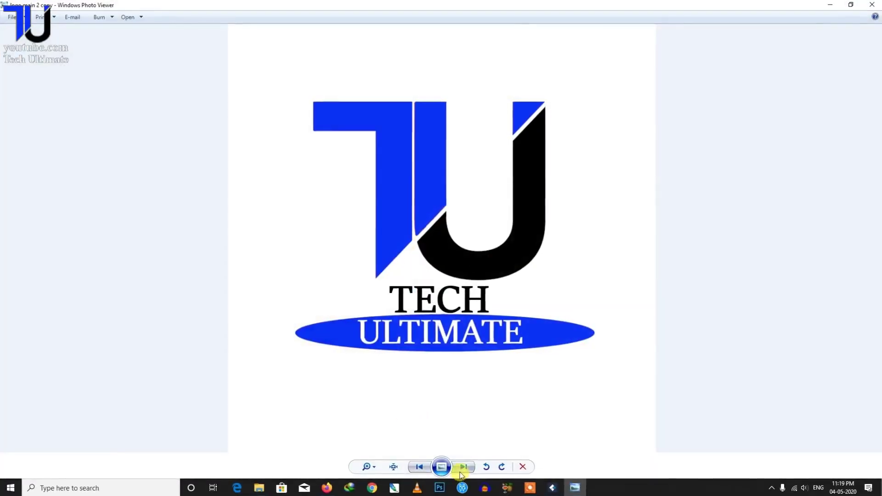
left_click(464, 467)
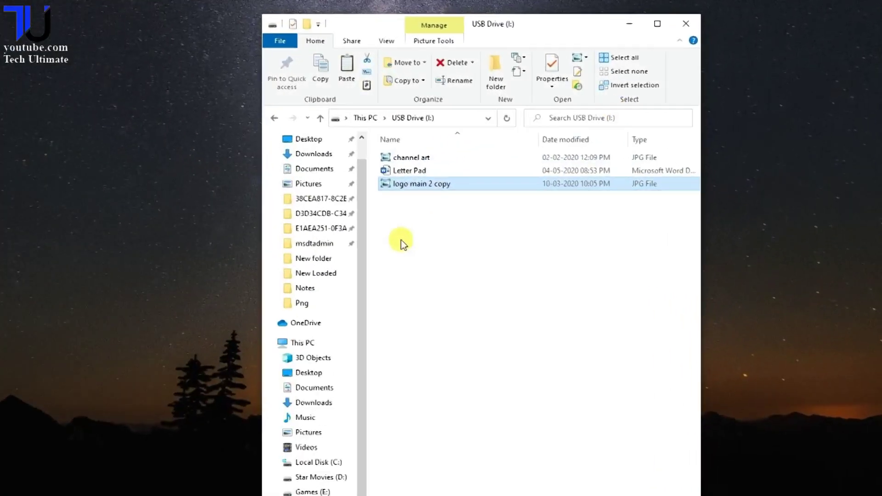
left_click(361, 183)
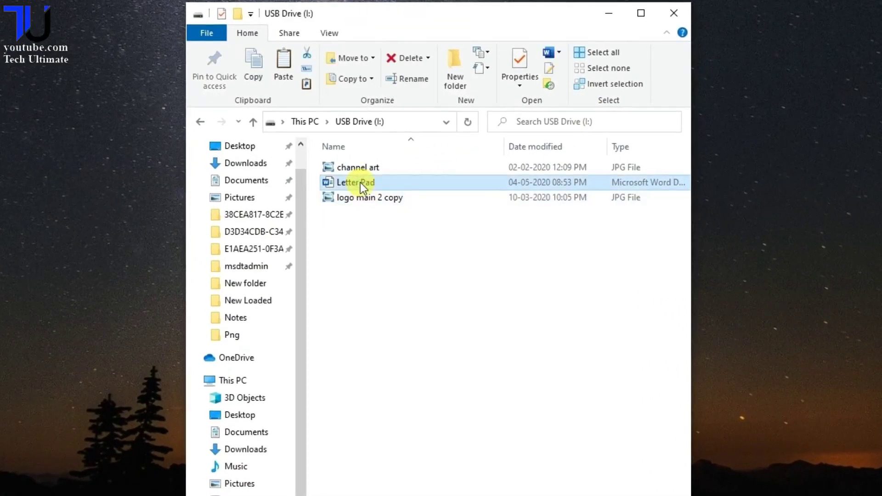
left_click(406, 216)
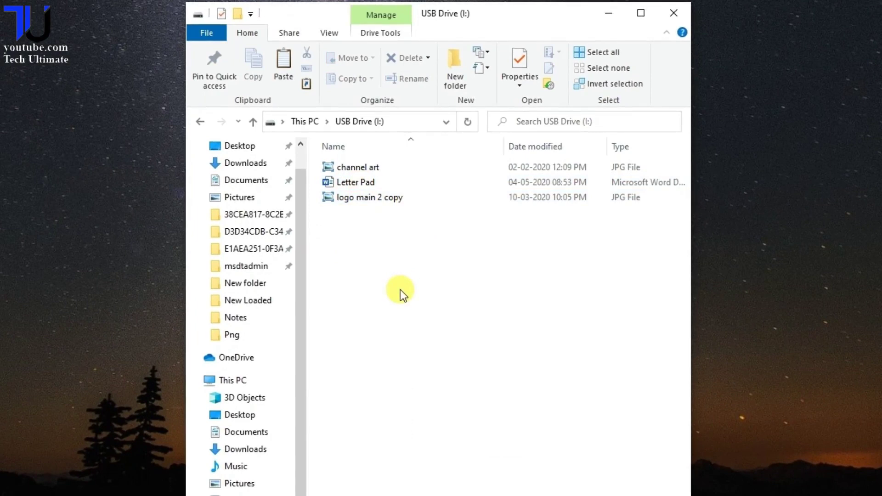
- Delete channel art, Letter Pad and logo main 2 copy from USB Drive (I:), and reopen the drive to check its contents
key("alt+Left")
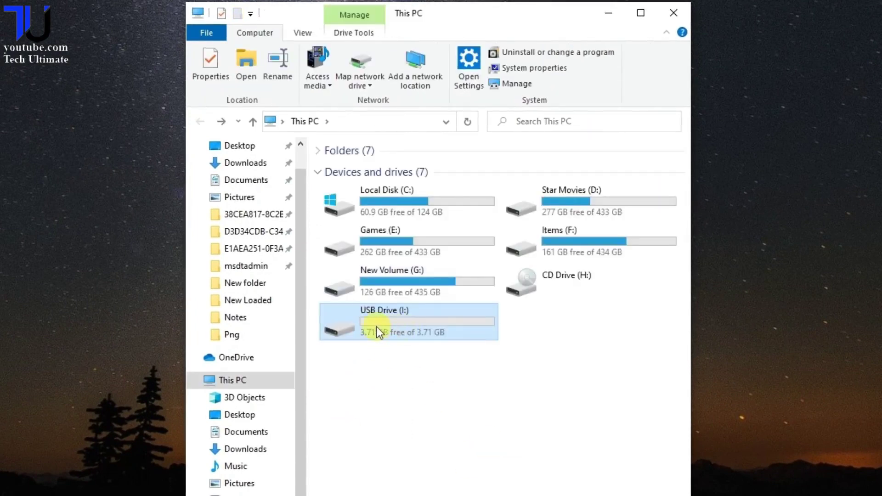
double_click(397, 326)
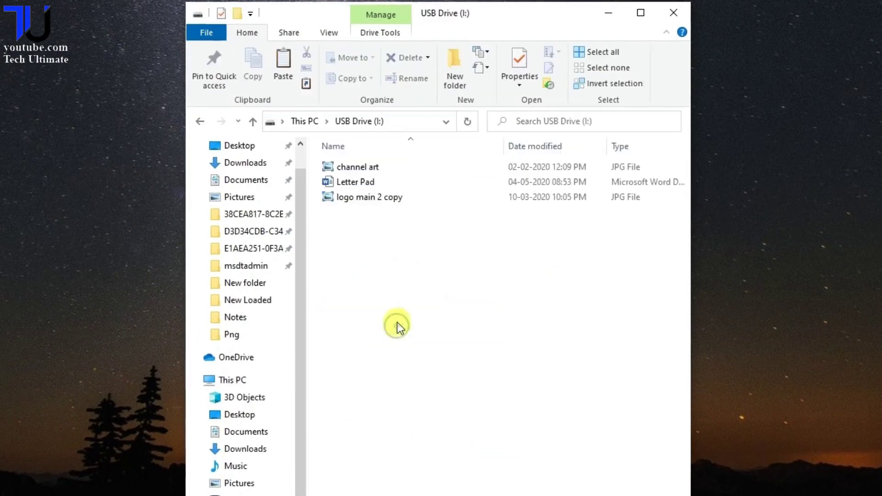
left_click_drag(362, 230, 340, 275)
left_click_drag(354, 218, 376, 166)
right_click(376, 165)
left_click(418, 455)
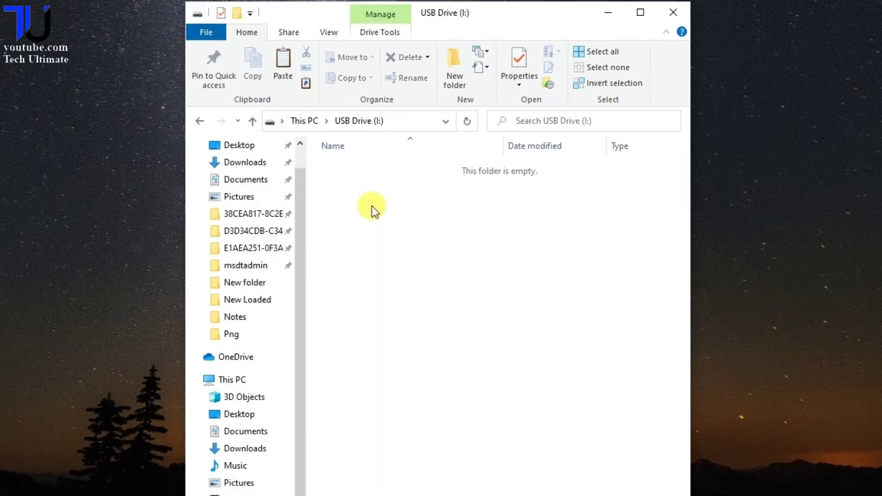
key("alt+Left")
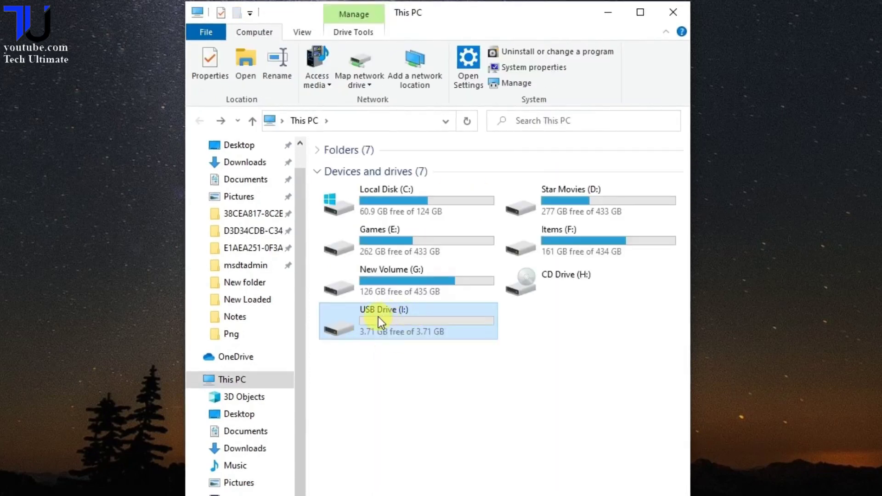
double_click(379, 316)
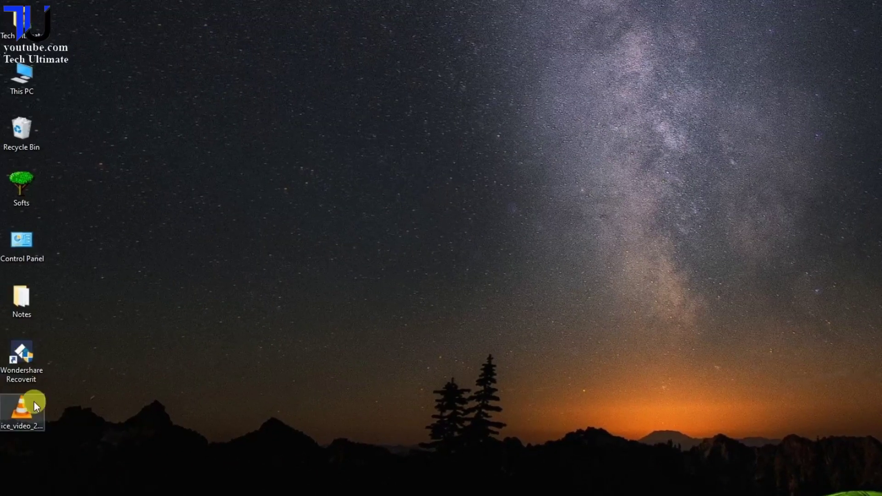
- Launch Wondershare Recoverit and scan Removable Disk (I:) with External Devices Recovery
double_click(37, 373)
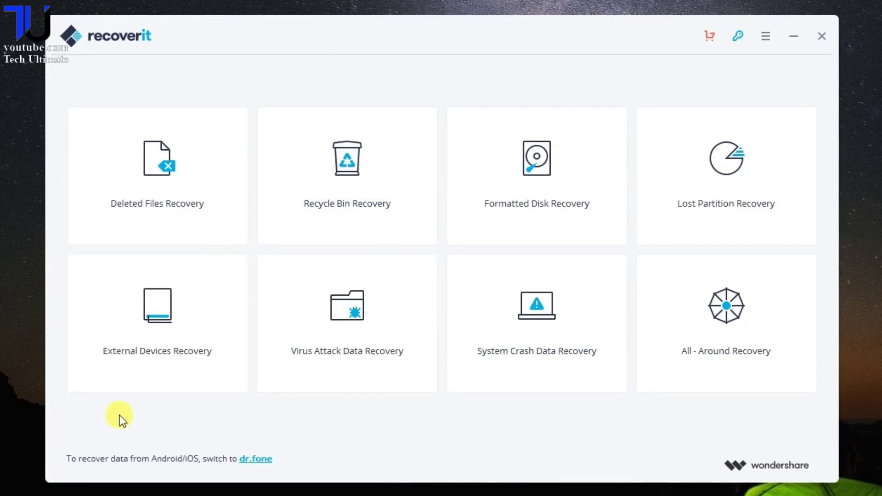
left_click(147, 356)
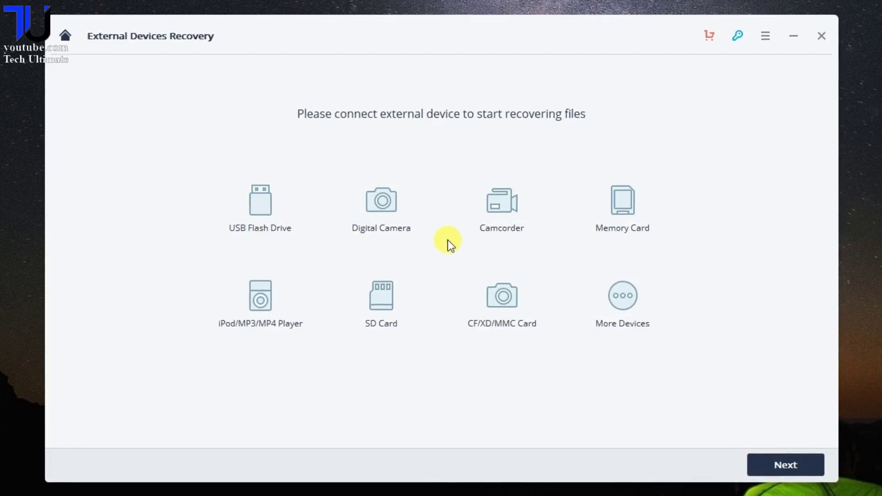
left_click(786, 463)
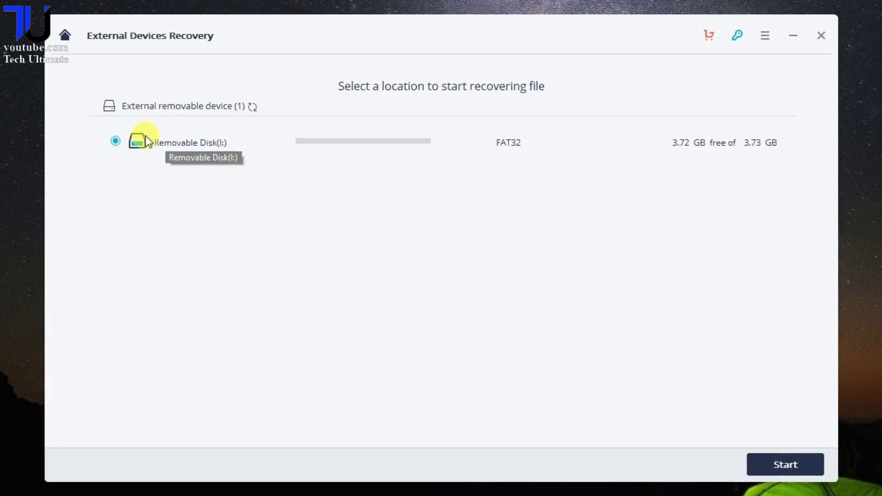
left_click(785, 467)
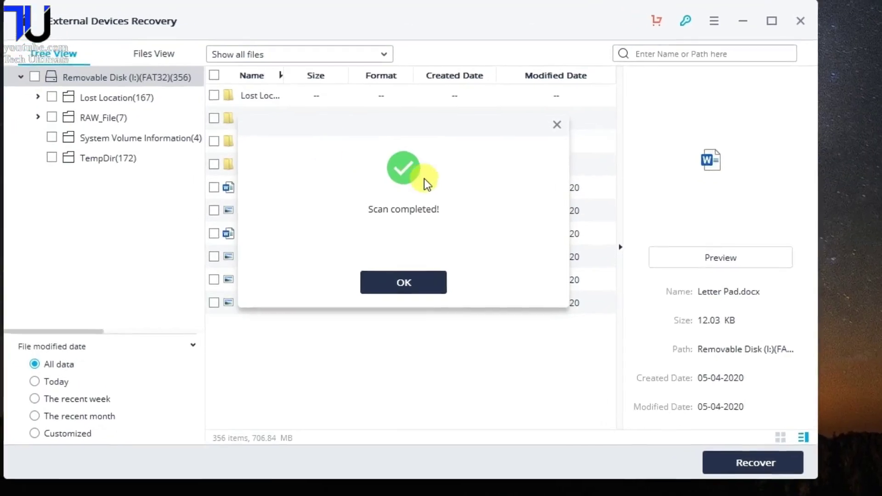
left_click(414, 283)
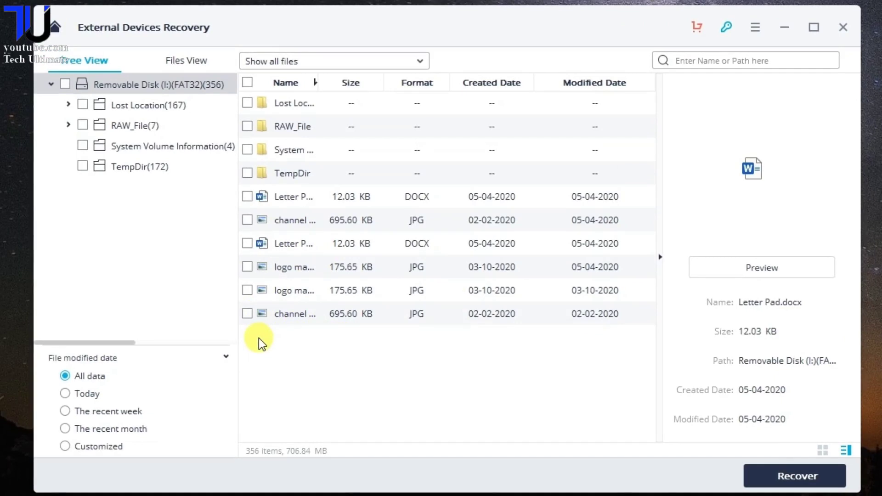
- Mark the last channel art JPG and the second Letter Pad DOCX for recovery, choosing E:[Games] as the save location
left_click(248, 314)
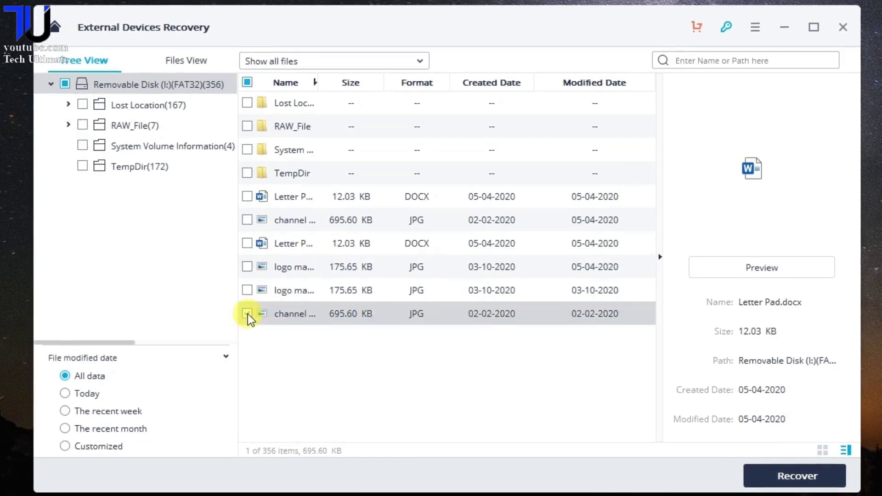
left_click(247, 244)
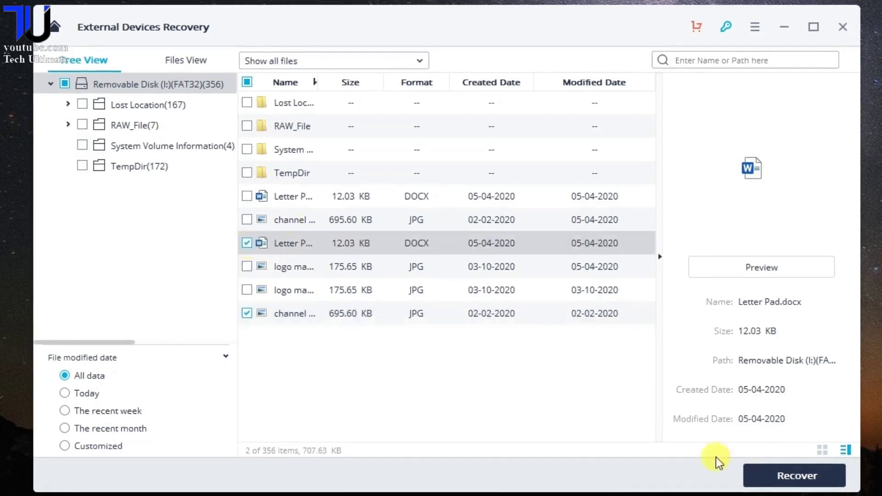
left_click(792, 478)
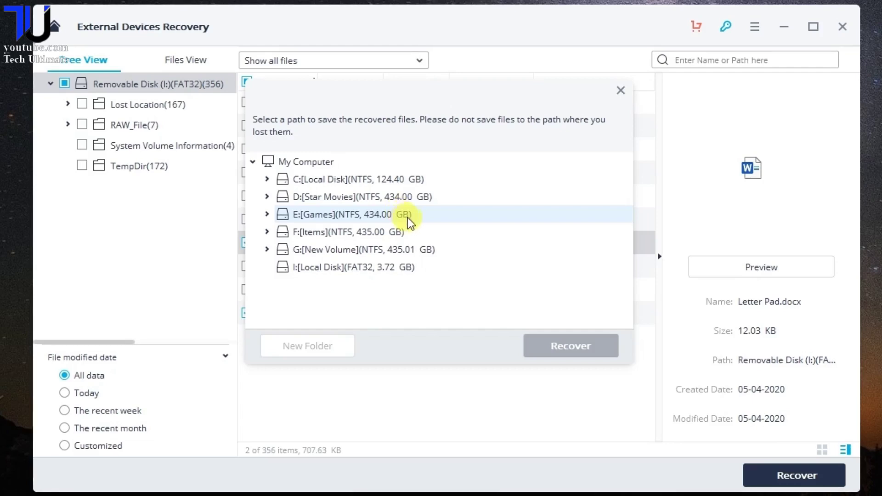
left_click(320, 215)
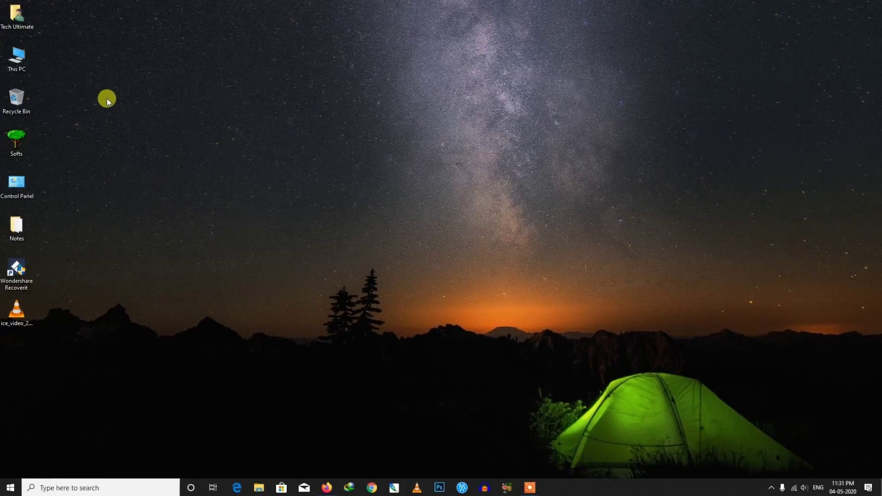
- Quick format USB Drive (I:) from This PC as FAT32 with a 4096-byte allocation unit size
double_click(15, 57)
left_click(309, 233)
right_click(325, 197)
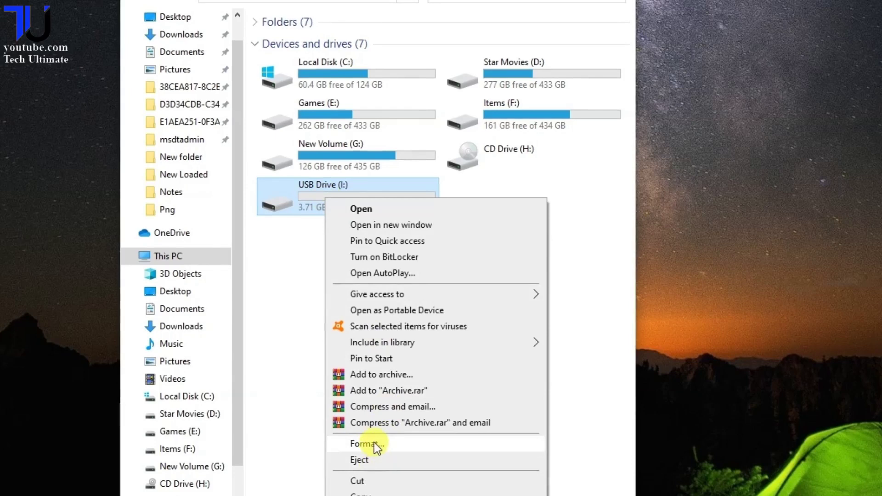
left_click(374, 443)
left_click(262, 395)
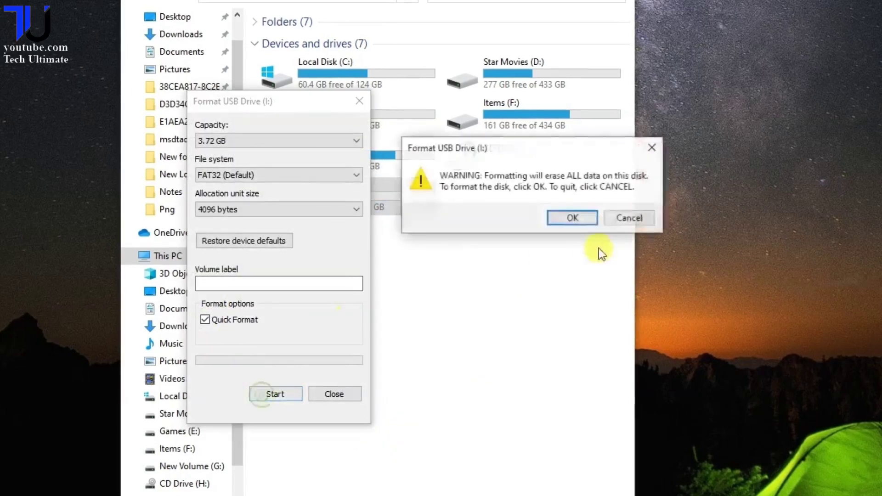
left_click(573, 217)
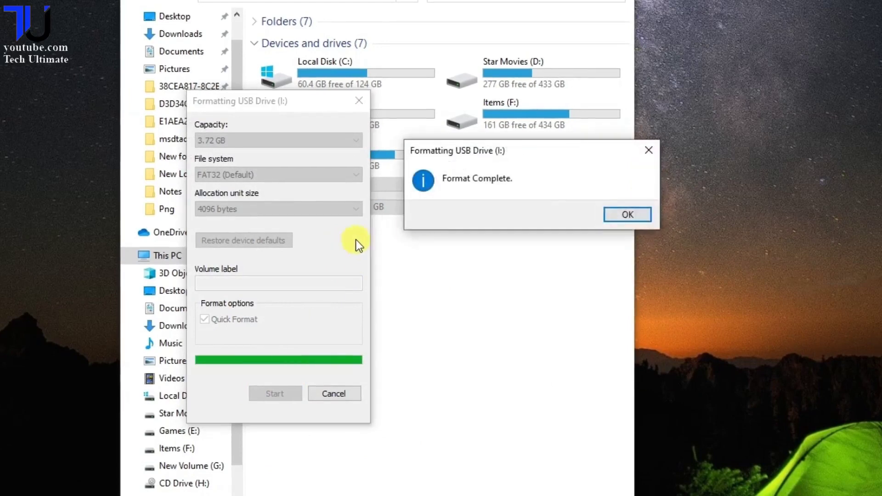
left_click(619, 215)
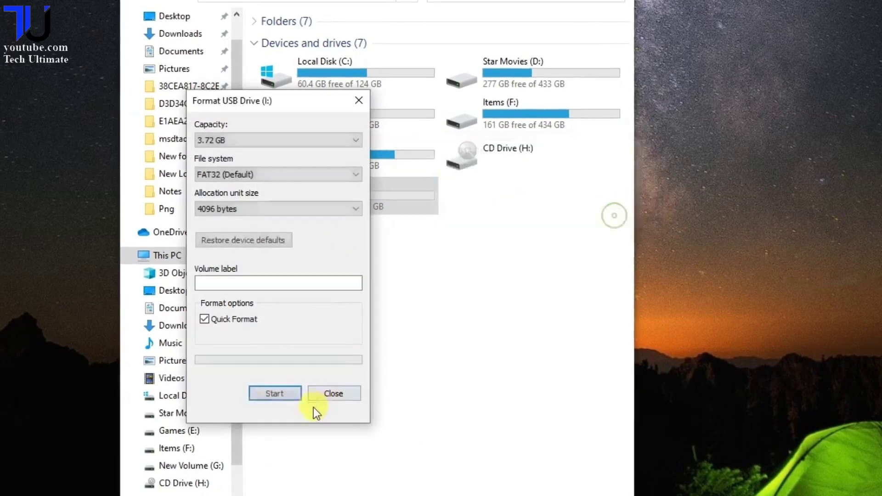
left_click(317, 397)
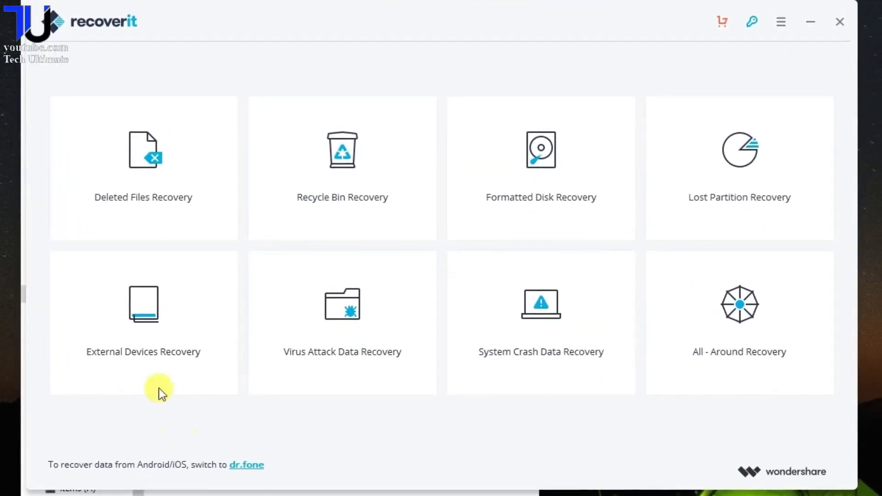
- Scan the formatted Removable Disk (I:) in Recoverit using External Devices Recovery
left_click(153, 330)
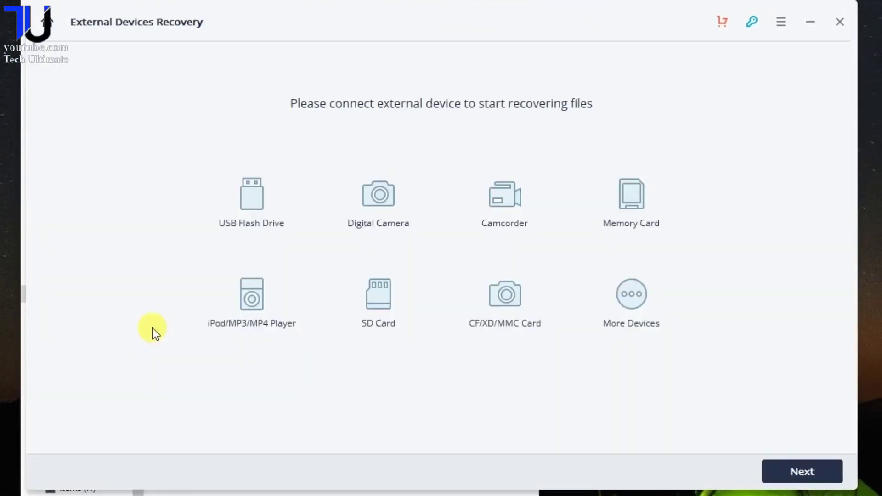
left_click(806, 472)
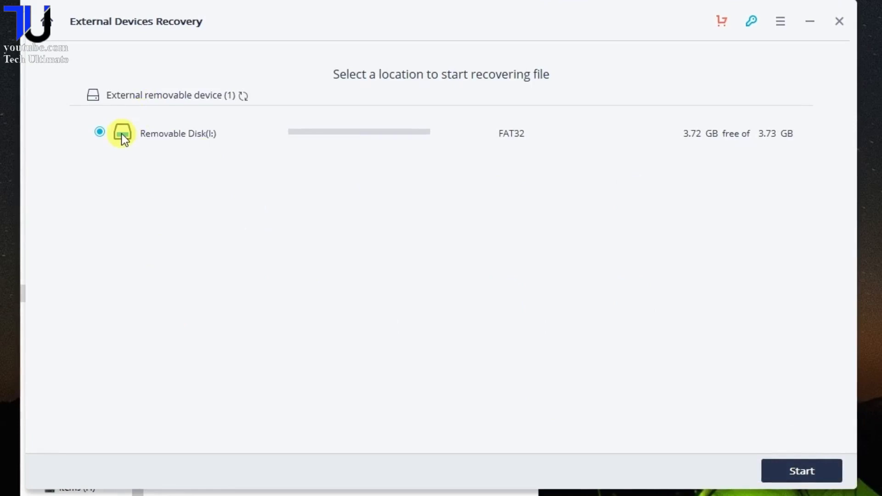
left_click(807, 467)
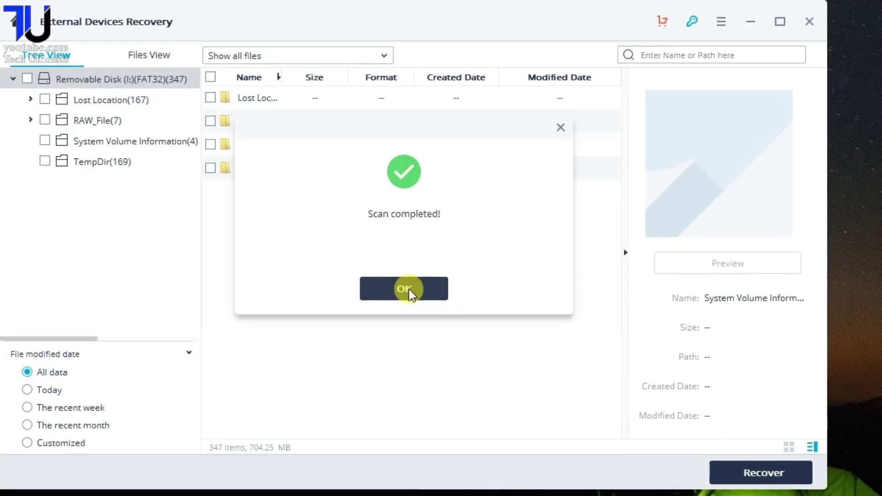
- Close the scan notice and mark 00000001.docx and both JPG files in the RAW_File folder for recovery
left_click(409, 289)
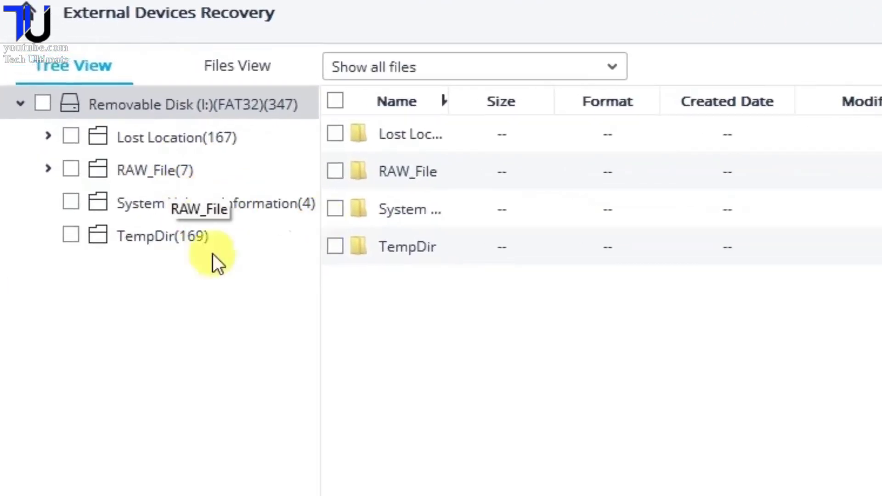
left_click(139, 169)
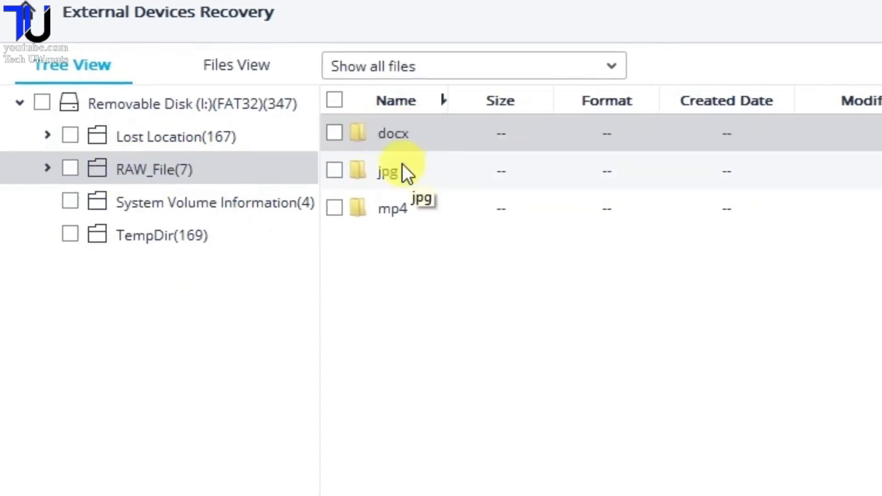
double_click(394, 132)
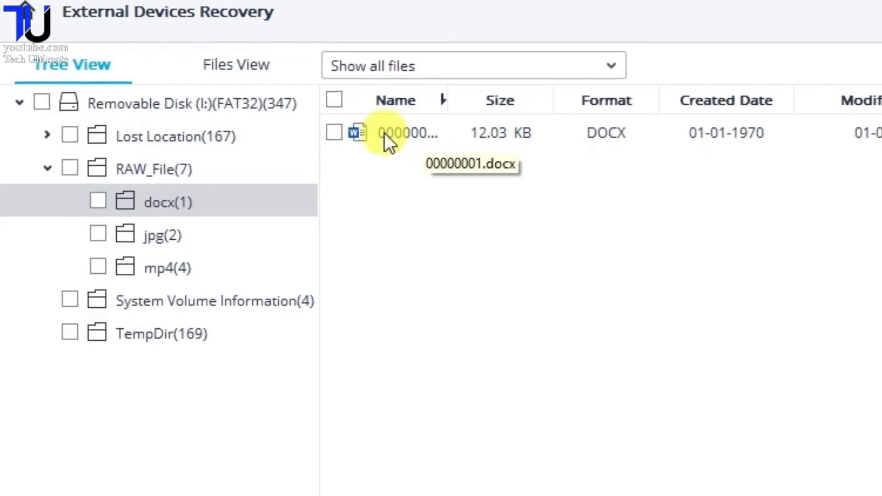
left_click(345, 138)
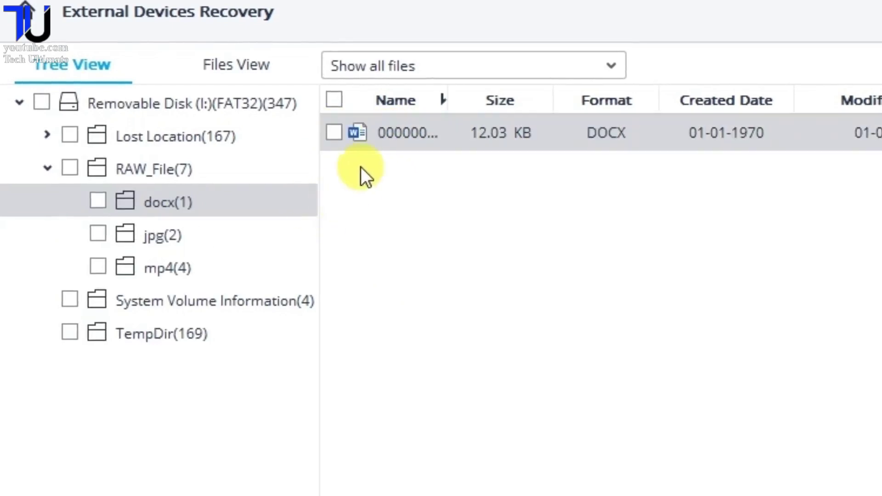
left_click(332, 134)
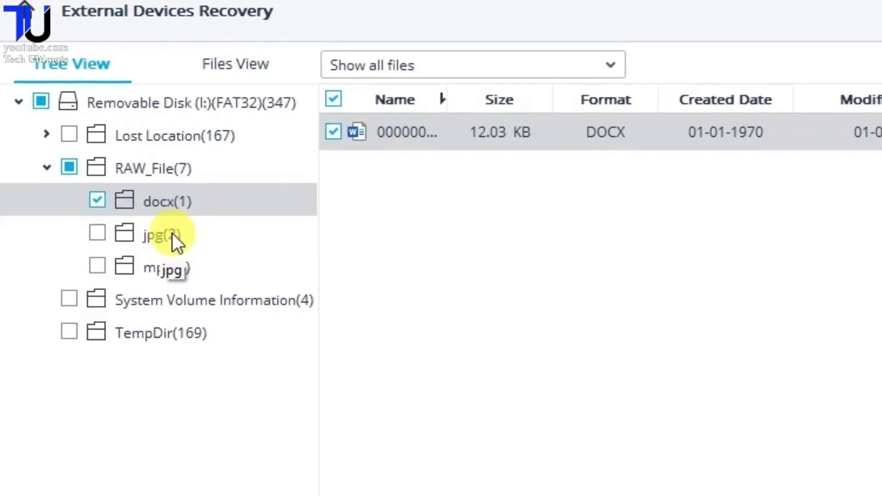
left_click(148, 233)
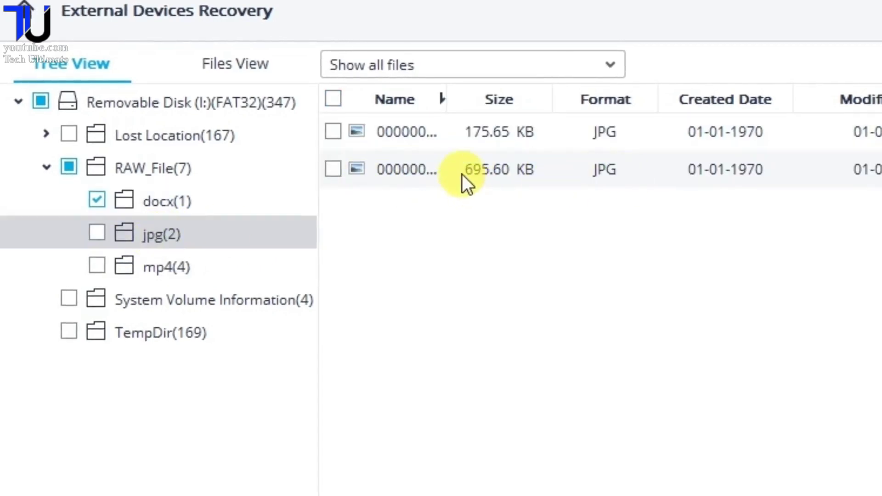
key("ctrl+a")
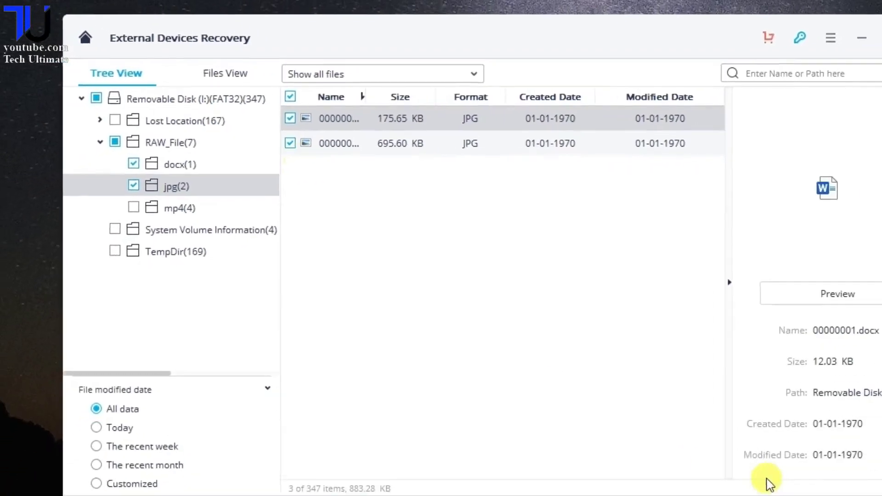
- Recover the marked files to G:[New Volume]
left_click(804, 470)
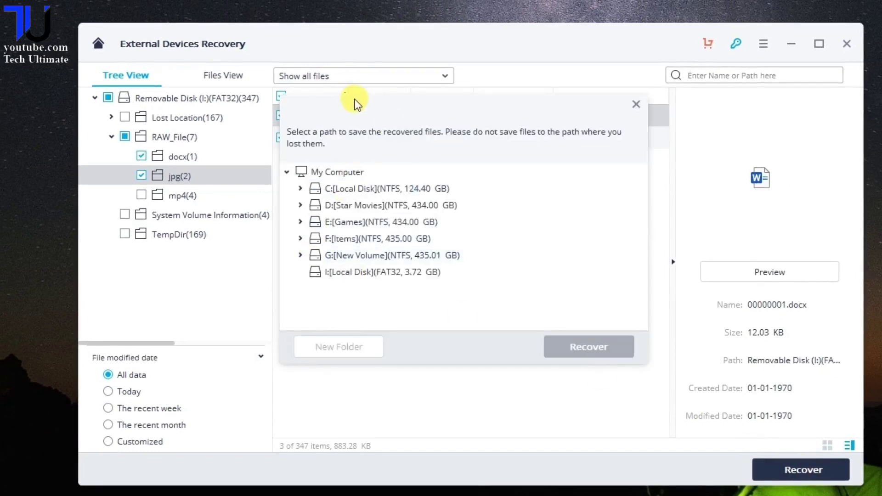
left_click(353, 255)
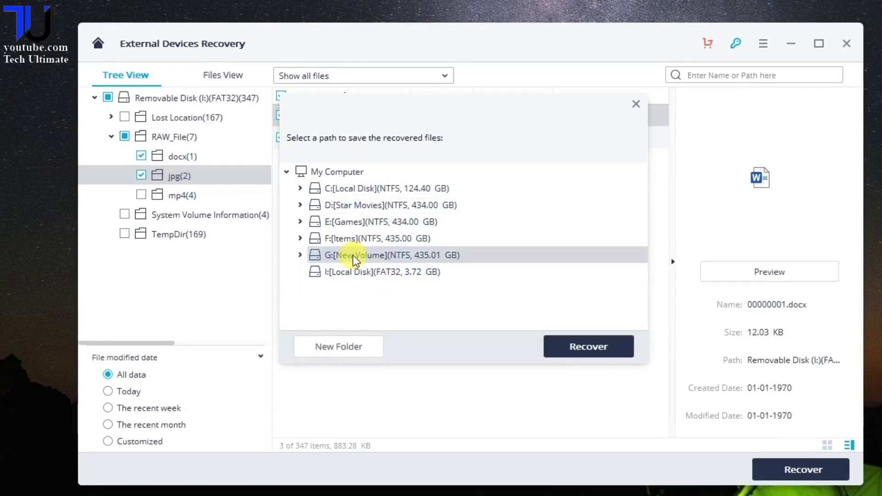
left_click(586, 346)
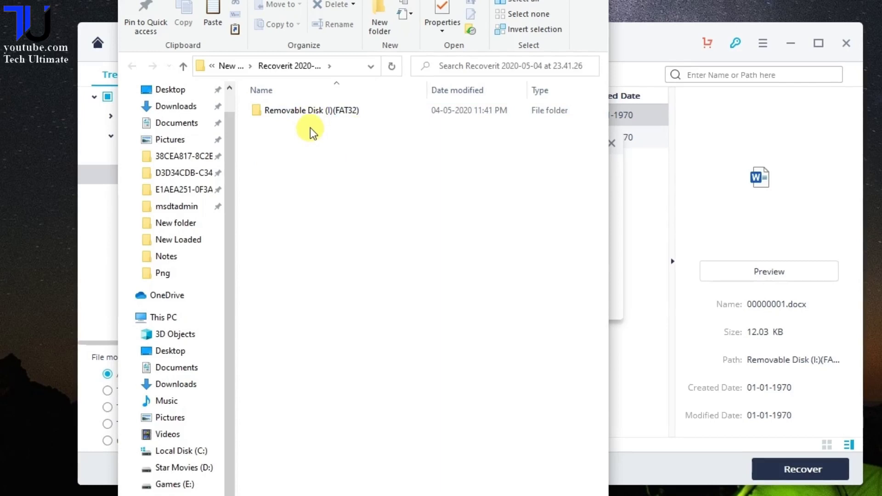
- Open the recovered image 00000002 from RAW_File's jpg folder within Removable Disk (I)(FAT32) to check it
double_click(309, 112)
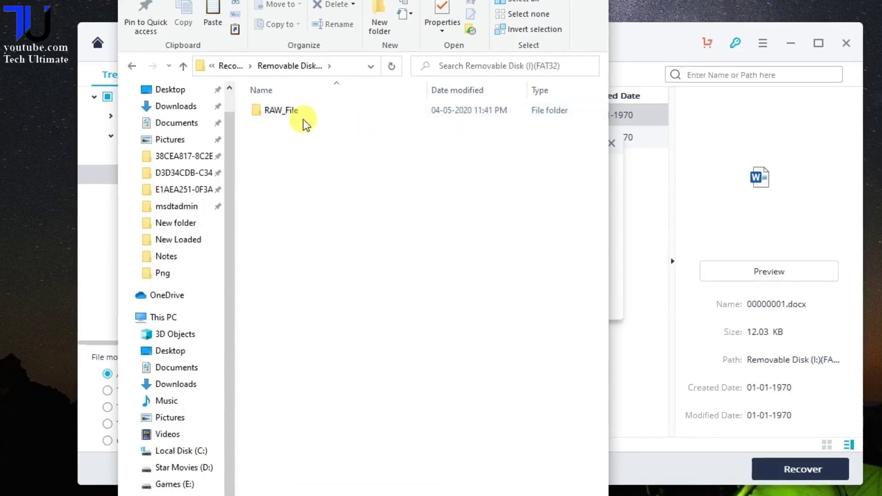
left_click(299, 109)
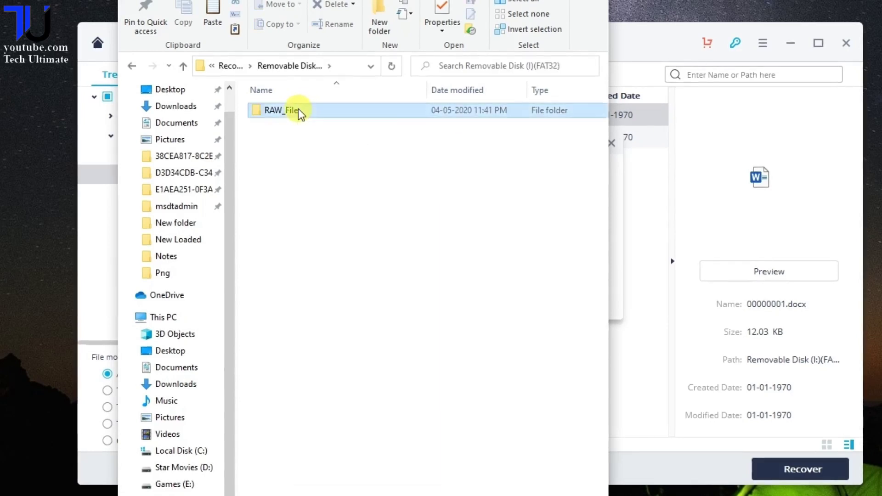
double_click(299, 109)
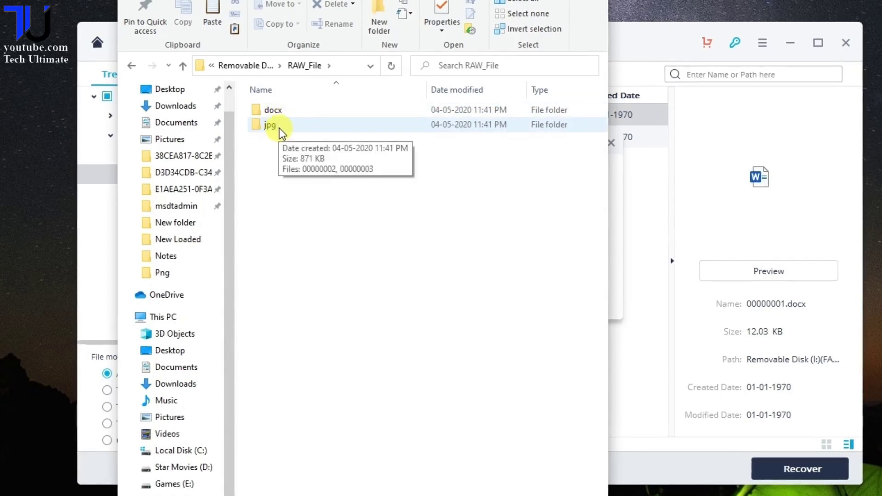
double_click(279, 128)
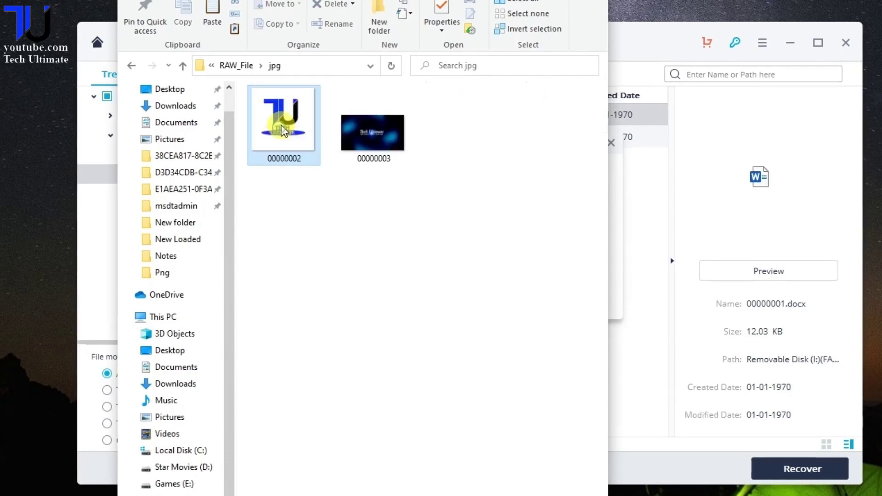
double_click(297, 132)
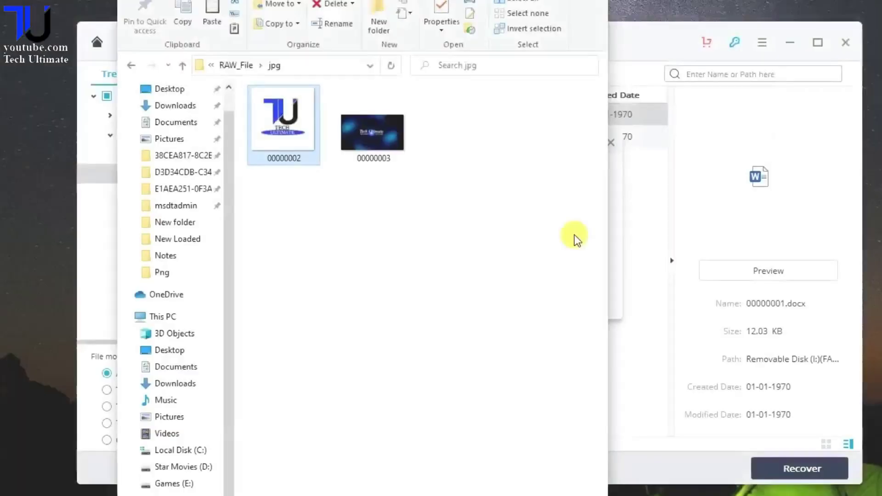
- Return to the RAW_File folder and open the recovered document 00000001 from its docx folder in Word
key("alt+Up")
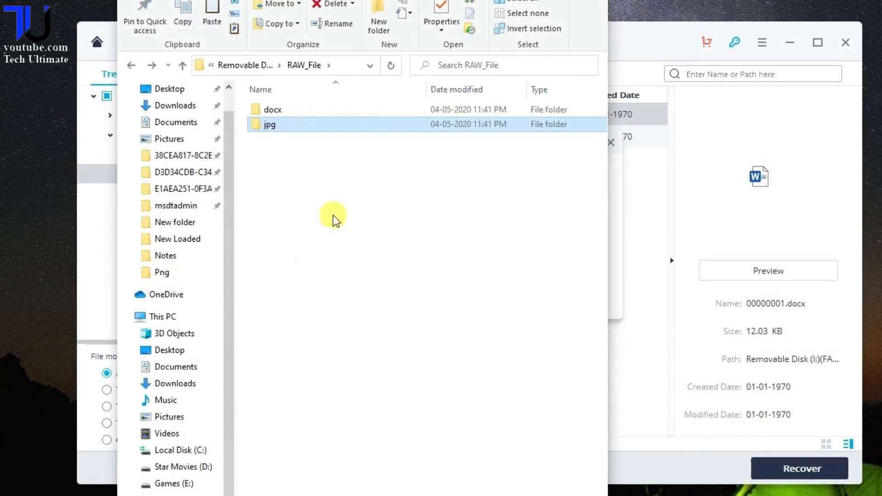
double_click(281, 111)
left_click(299, 111)
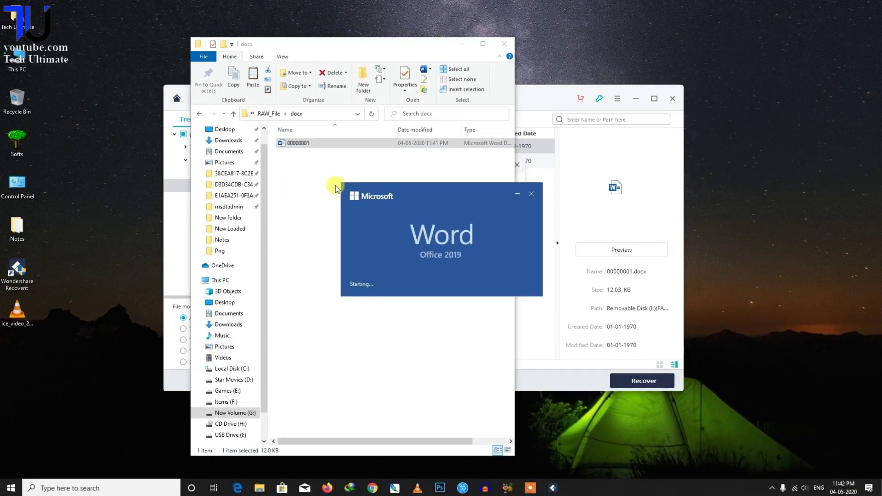